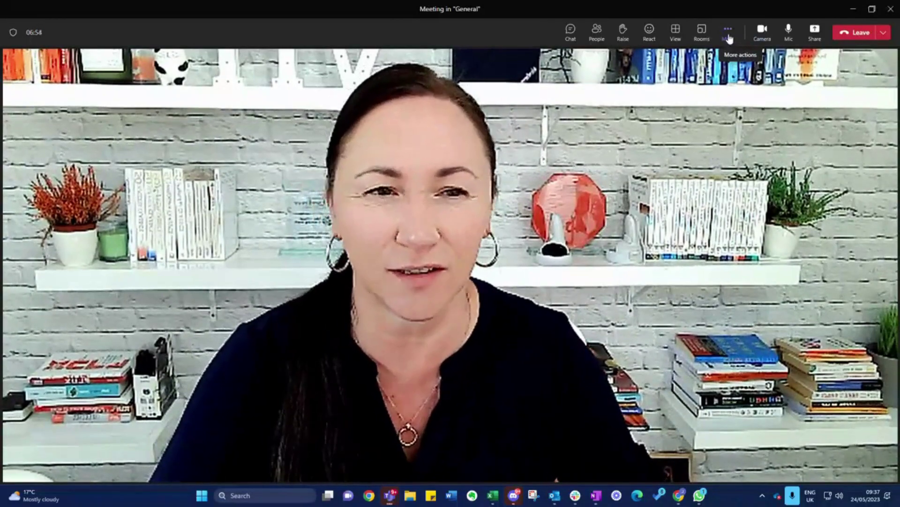
Show the meeting's avatar effects and open the current avatar for editing in the avatar builder
{"action": "left_click", "coordinate": [728, 33]}
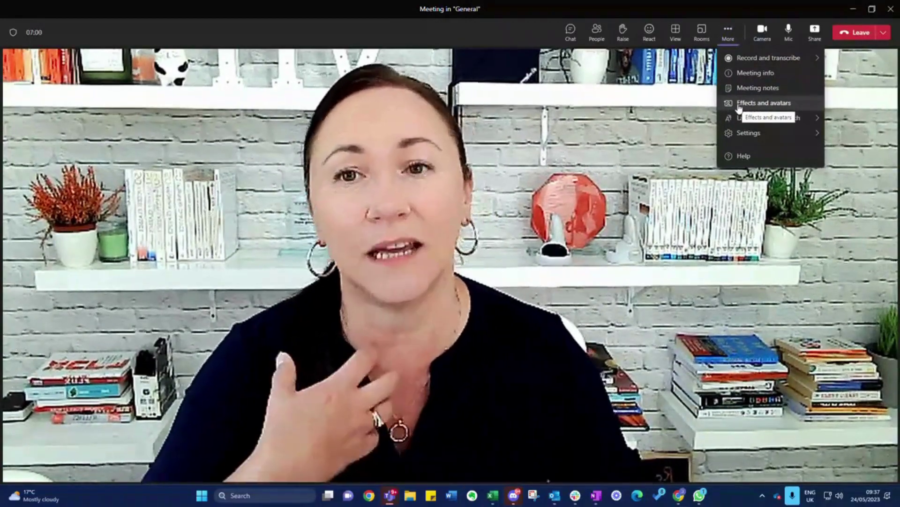
{"action": "left_click", "coordinate": [739, 104]}
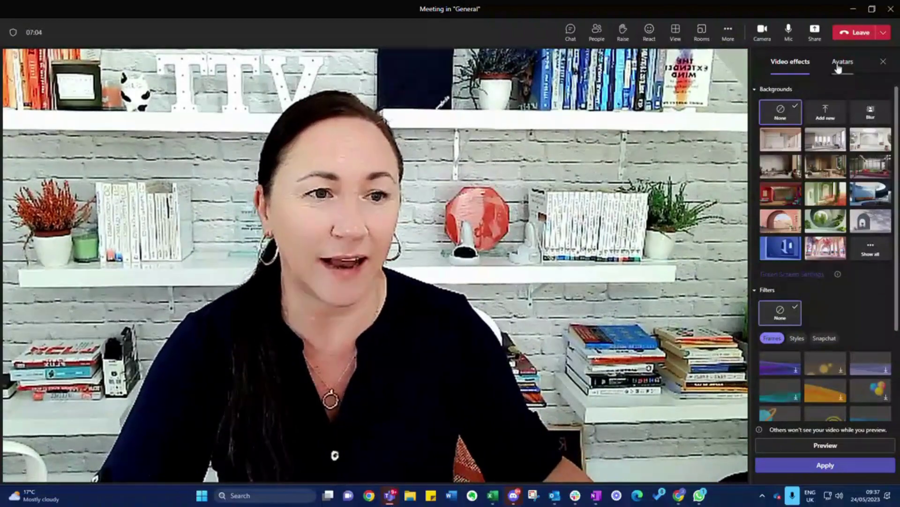
{"action": "left_click", "coordinate": [839, 68]}
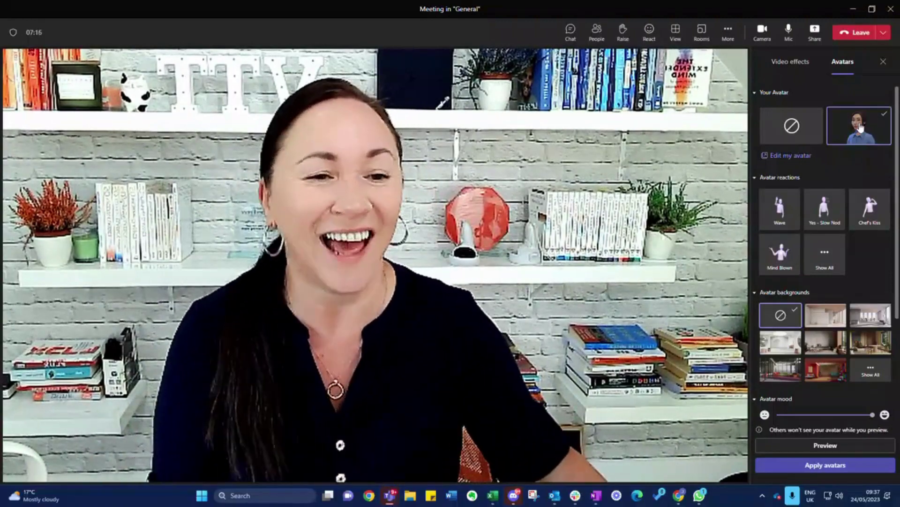
{"action": "left_click", "coordinate": [791, 156]}
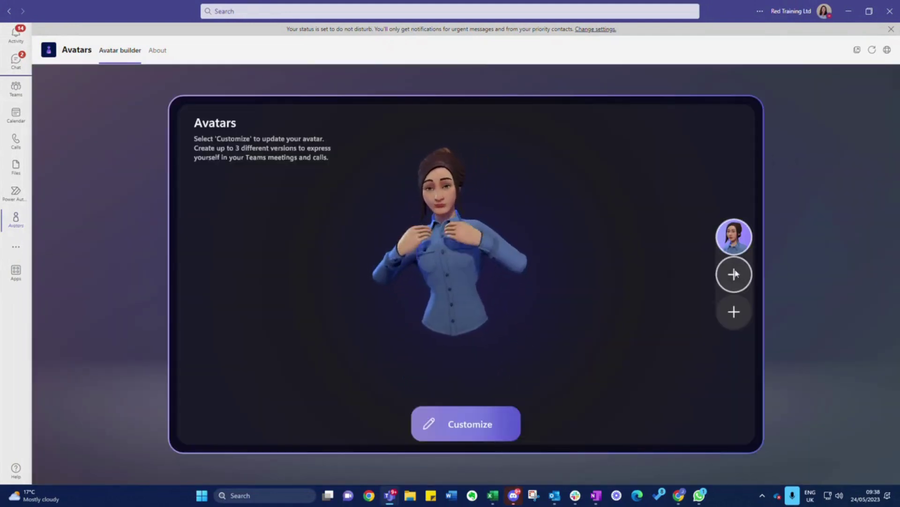
Duplicate the existing avatar as a second version and open the copy for customization
{"action": "left_click", "coordinate": [734, 275]}
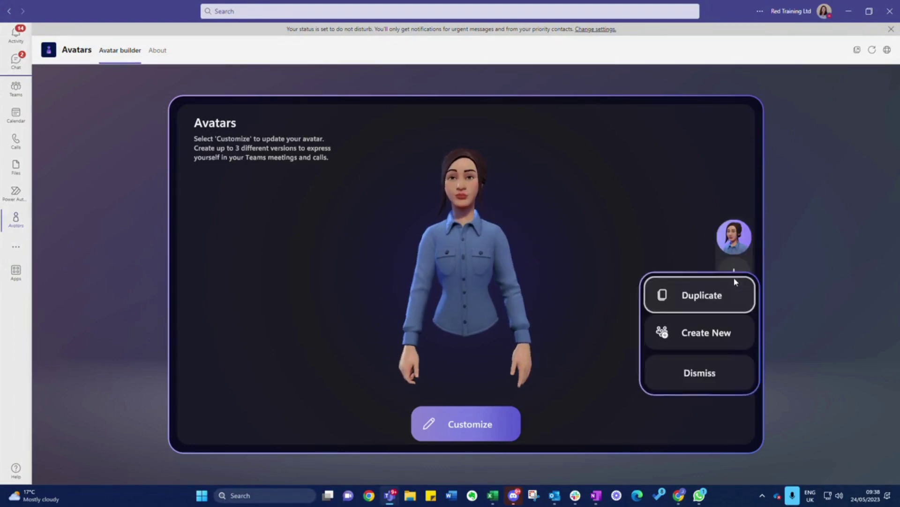
{"action": "left_click", "coordinate": [705, 300]}
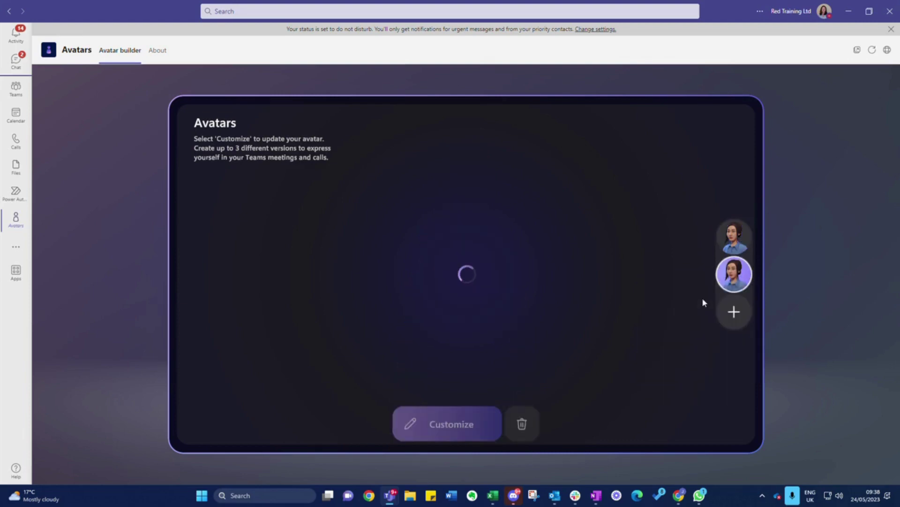
{"action": "left_click", "coordinate": [445, 428]}
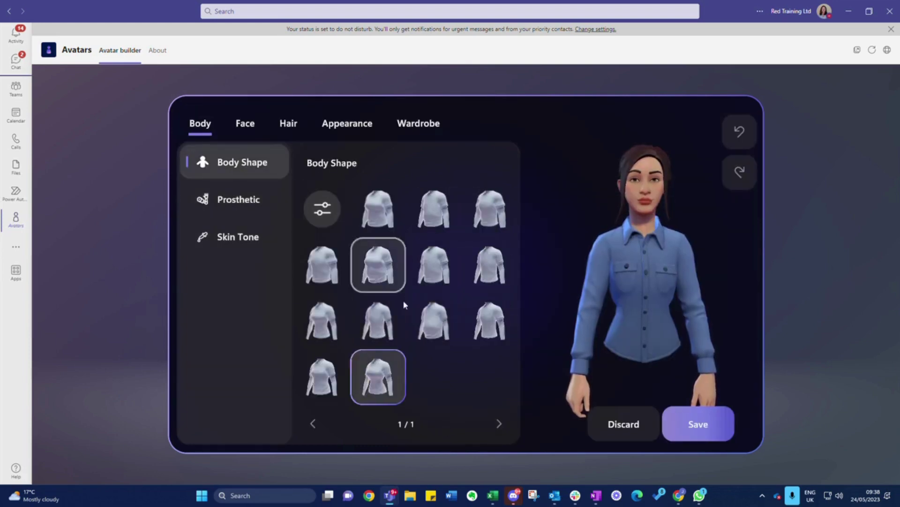
Look through the prosthetic, skin tone and face shape options for the avatar
{"action": "left_click", "coordinate": [233, 209]}
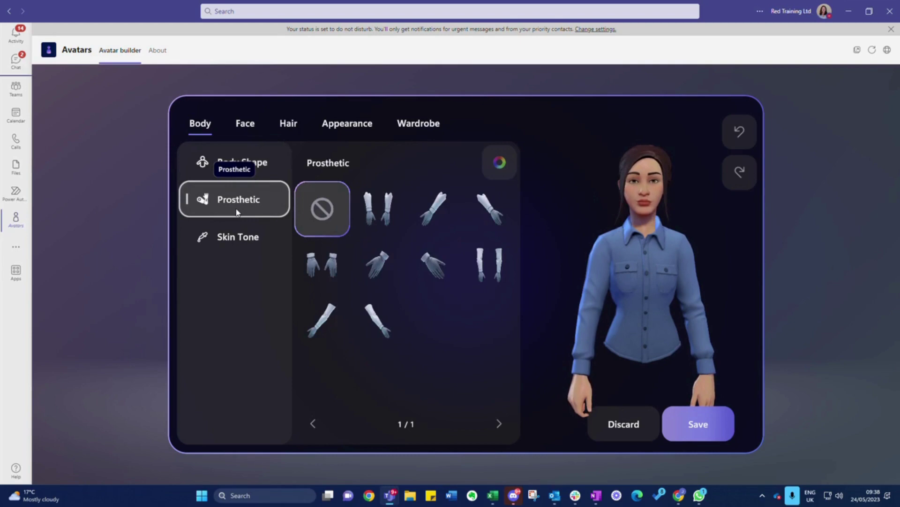
{"action": "left_click", "coordinate": [232, 239]}
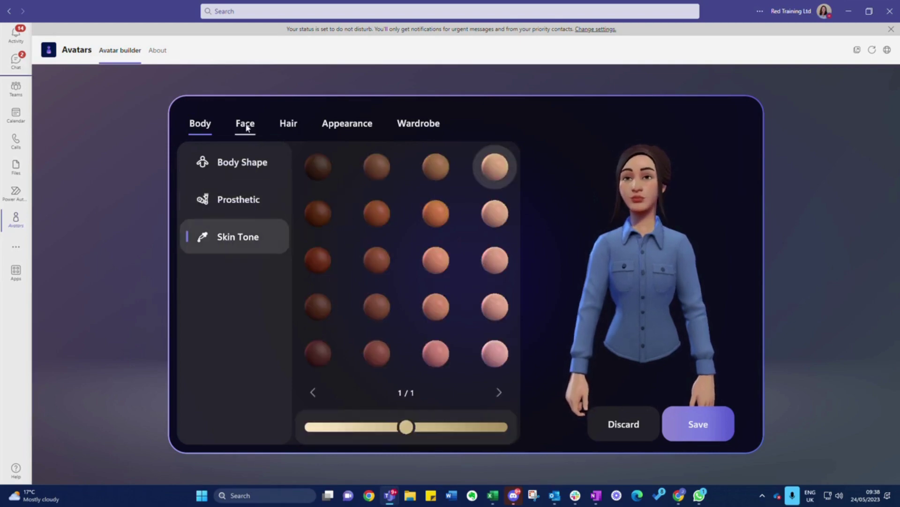
{"action": "left_click", "coordinate": [246, 126]}
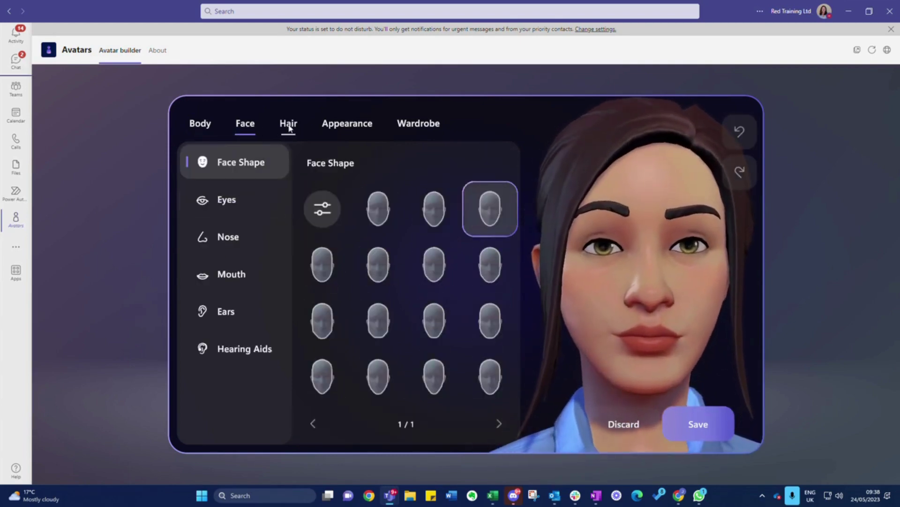
Try the Long Straight Curled Ends hair style, browse the other styles and choose Medium straight side part
{"action": "left_click", "coordinate": [289, 125]}
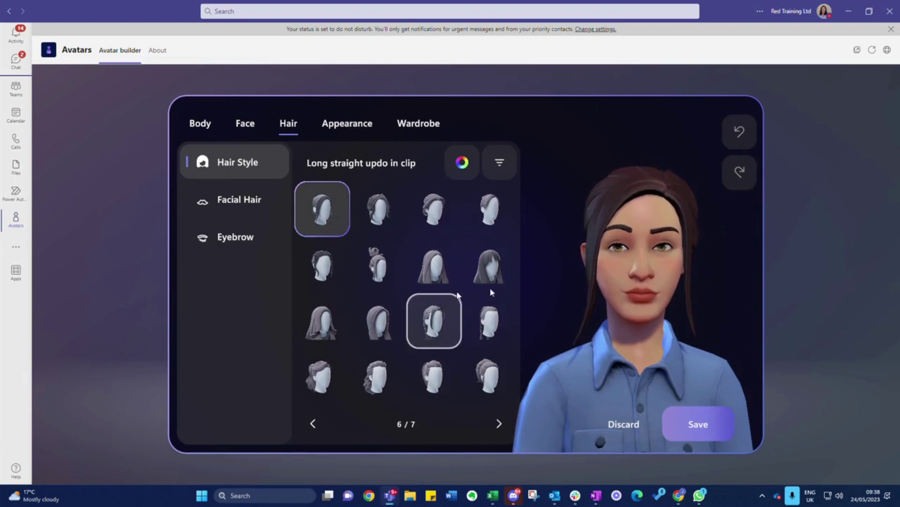
{"action": "left_click", "coordinate": [323, 332]}
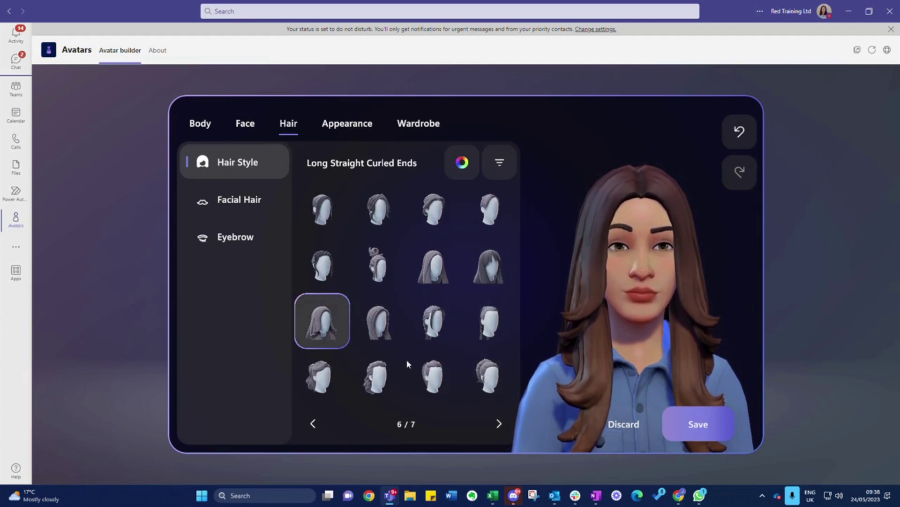
{"action": "left_click", "coordinate": [499, 424]}
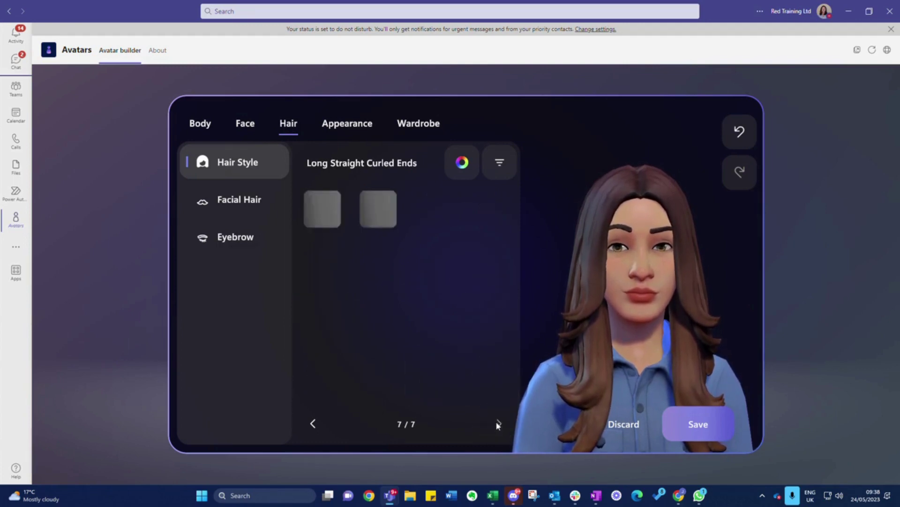
{"action": "left_click", "coordinate": [313, 427]}
{"action": "left_click", "coordinate": [314, 428]}
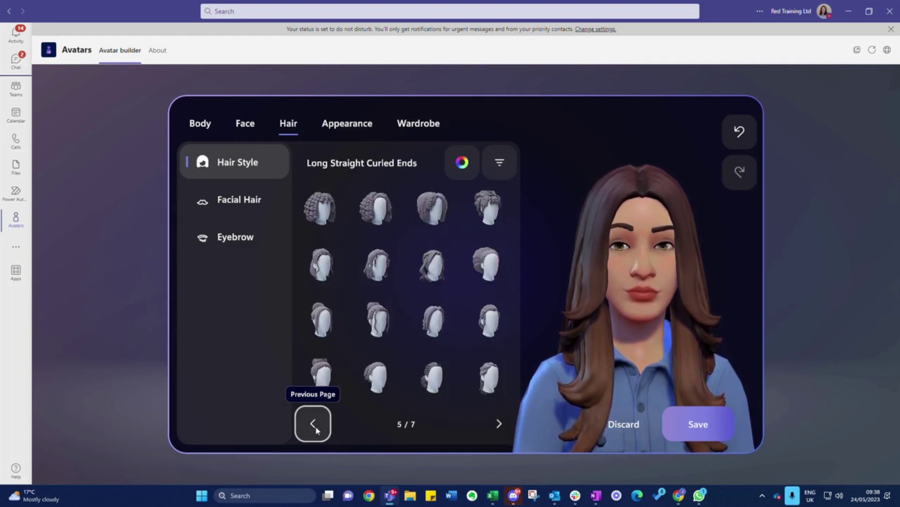
{"action": "left_click", "coordinate": [315, 428]}
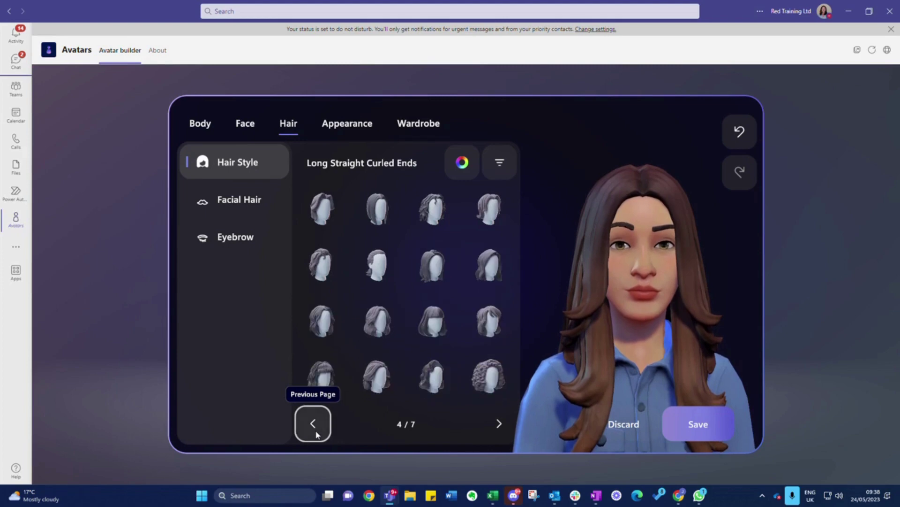
{"action": "left_click", "coordinate": [440, 276]}
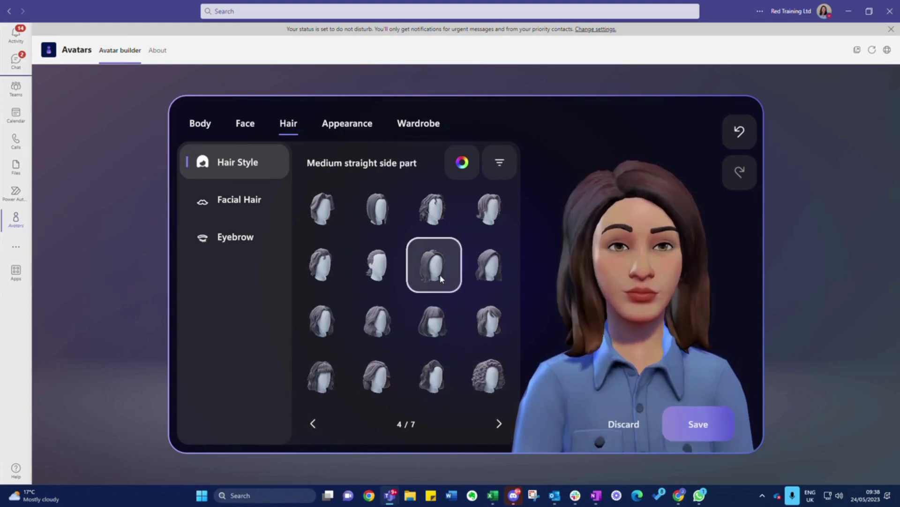
Examine the hair color, face, appearance, outerwear, headwear and eyewear options without changing the avatar
{"action": "left_click", "coordinate": [461, 162]}
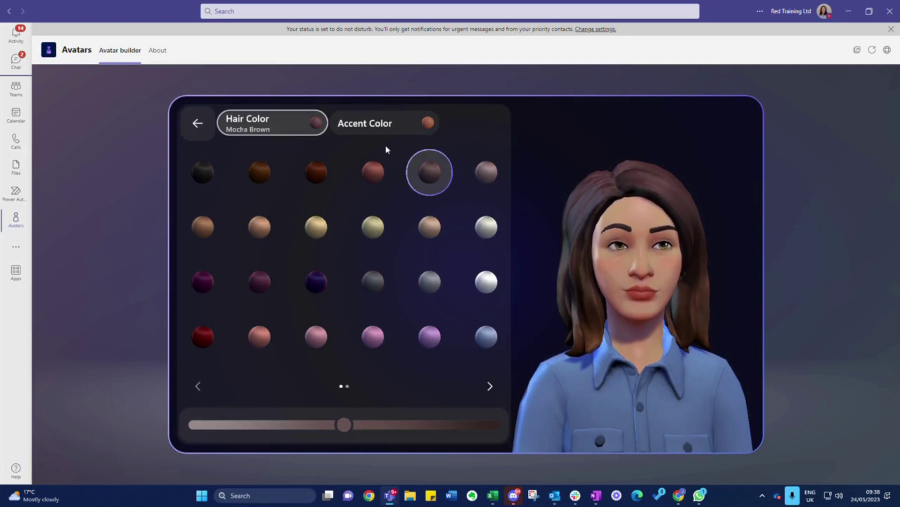
{"action": "left_click", "coordinate": [204, 125]}
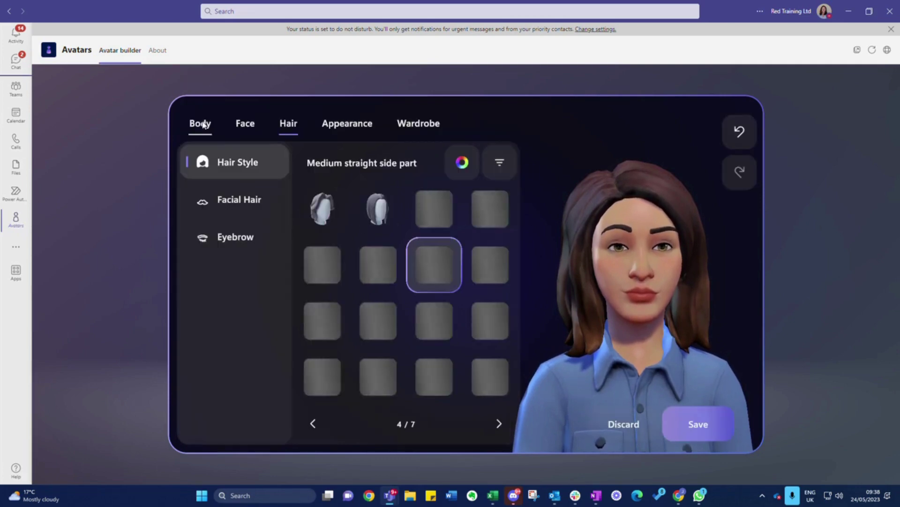
{"action": "left_click", "coordinate": [246, 126]}
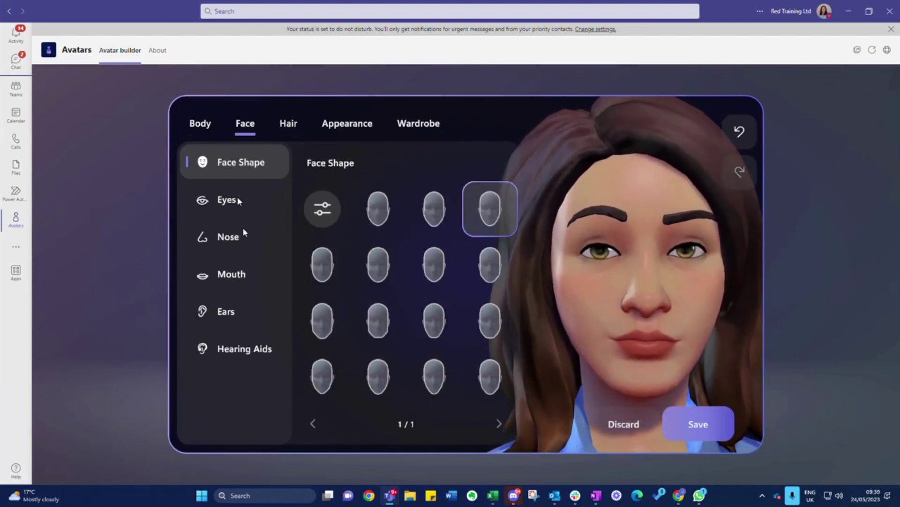
{"action": "left_click", "coordinate": [368, 124]}
{"action": "left_click", "coordinate": [417, 123]}
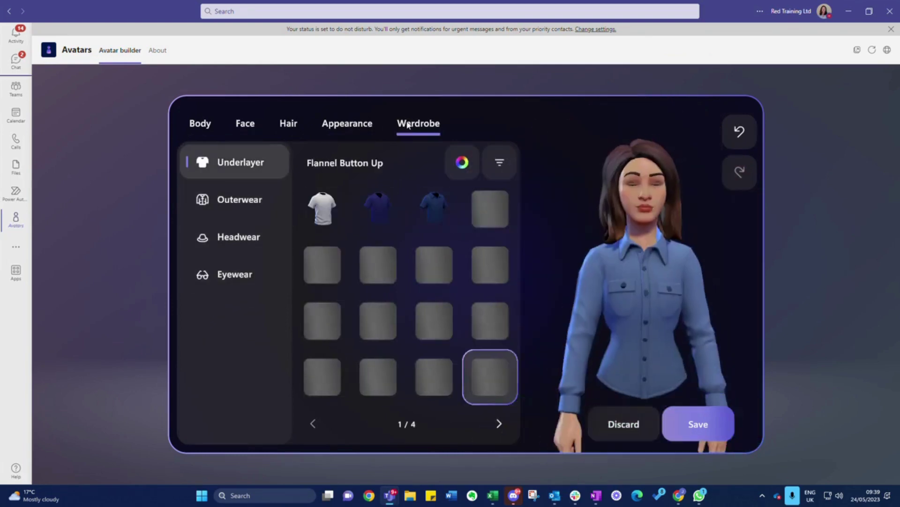
{"action": "left_click", "coordinate": [228, 202]}
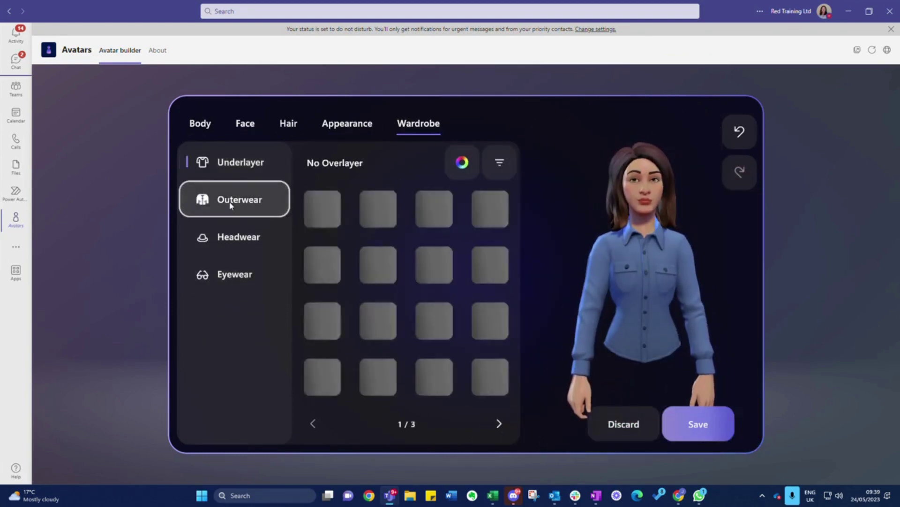
{"action": "left_click", "coordinate": [210, 248]}
{"action": "left_click", "coordinate": [223, 277]}
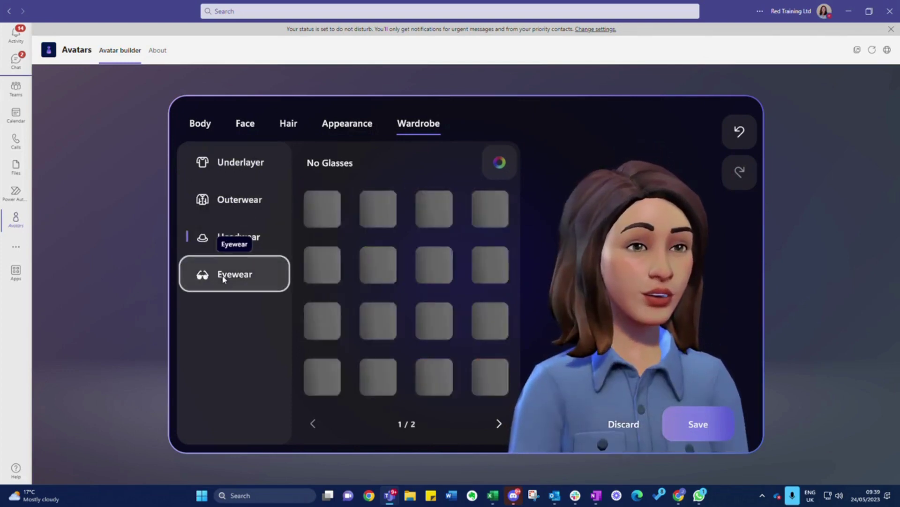
Dress the avatar in the plain short-sleeved T-shirt in a lighter shade of Burnt Sienna and save the avatar
{"action": "left_click", "coordinate": [243, 164]}
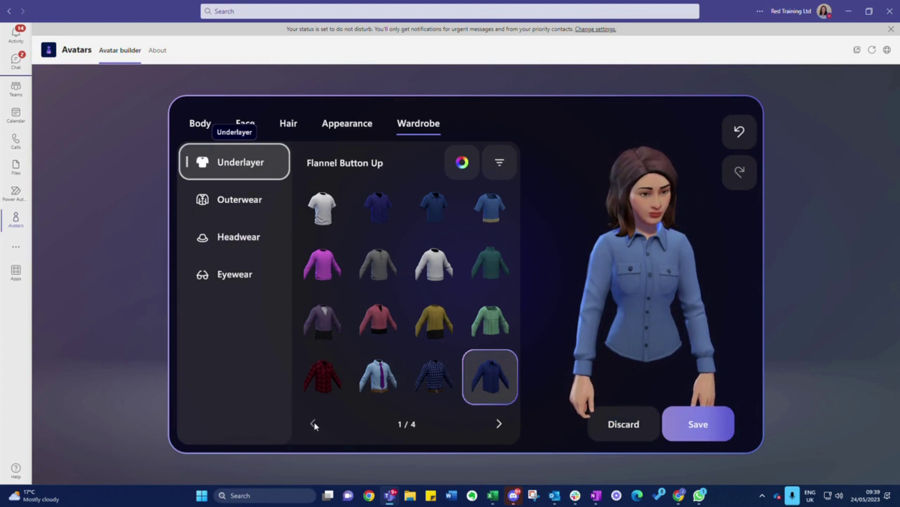
{"action": "left_click", "coordinate": [326, 206]}
{"action": "left_click", "coordinate": [463, 164]}
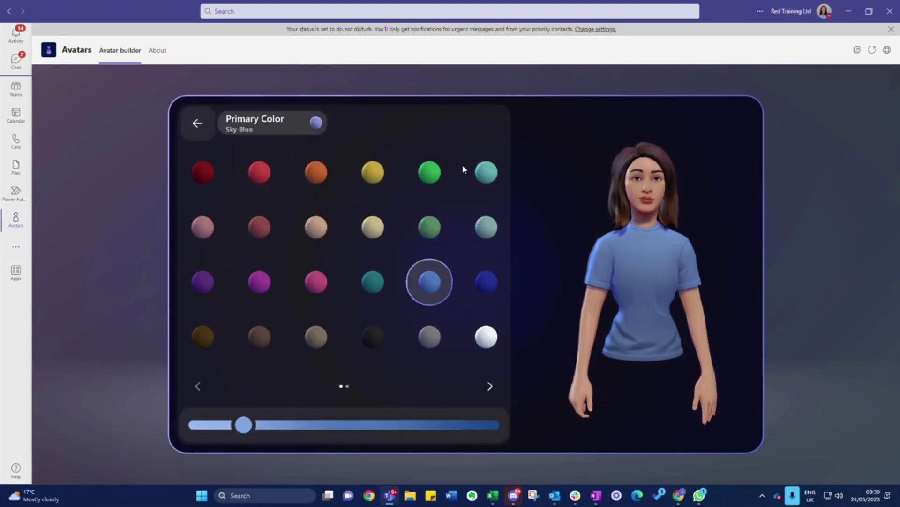
{"action": "left_click", "coordinate": [323, 170]}
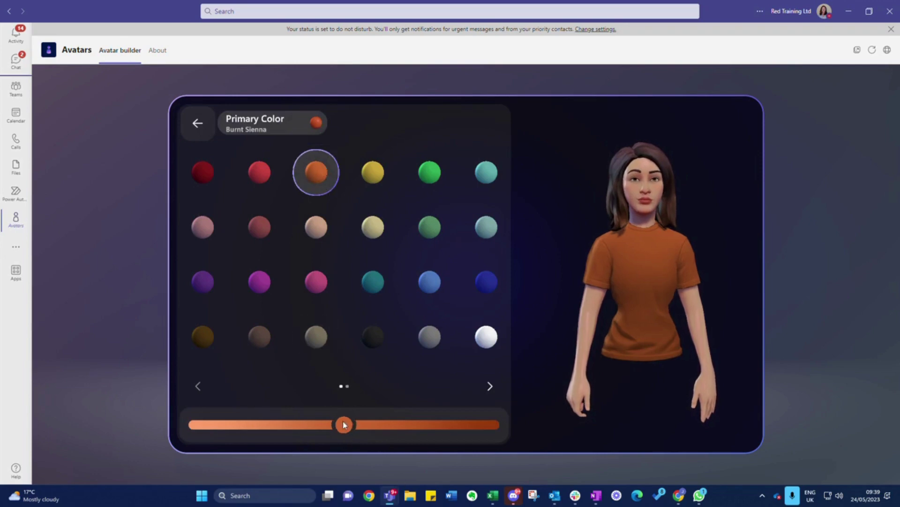
{"action": "left_click", "coordinate": [403, 428]}
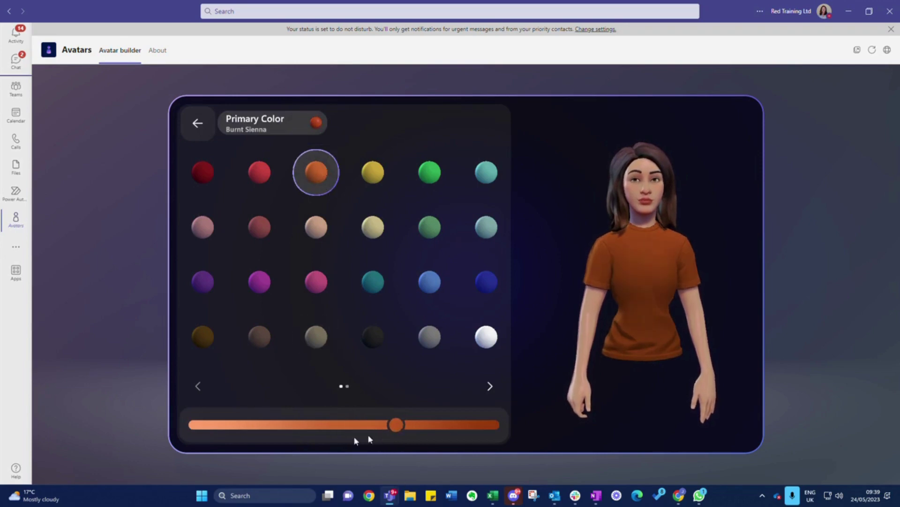
{"action": "left_click", "coordinate": [276, 431]}
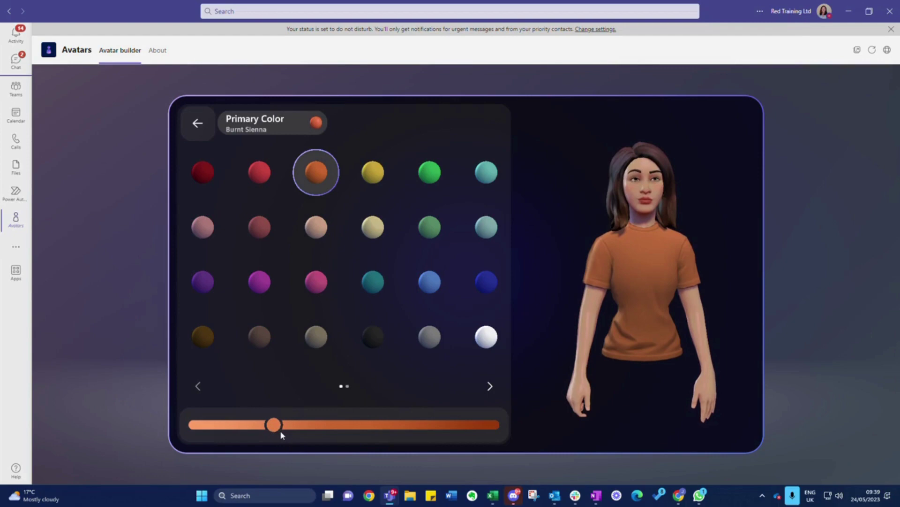
{"action": "left_click", "coordinate": [199, 125]}
{"action": "left_click", "coordinate": [698, 424]}
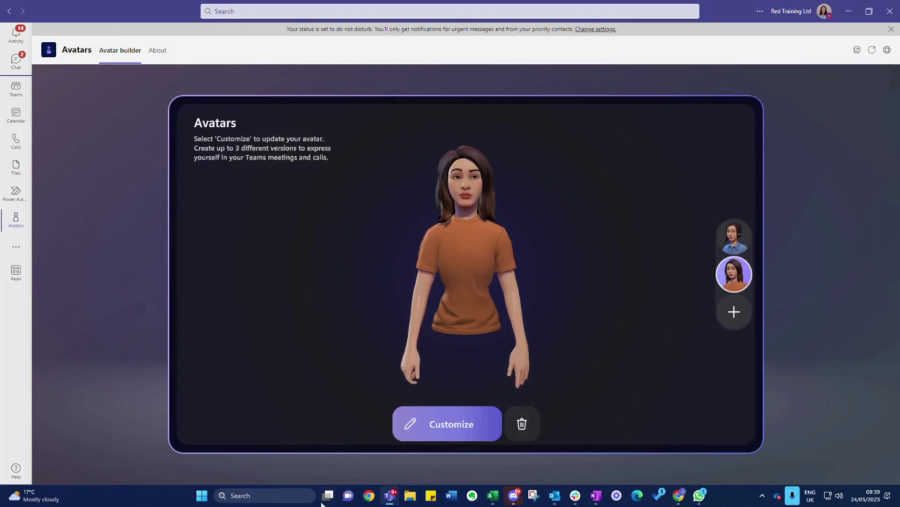
Return to the General meeting window and apply the orange T-shirt avatar in place of the camera video
{"action": "mouse_move", "coordinate": [389, 501]}
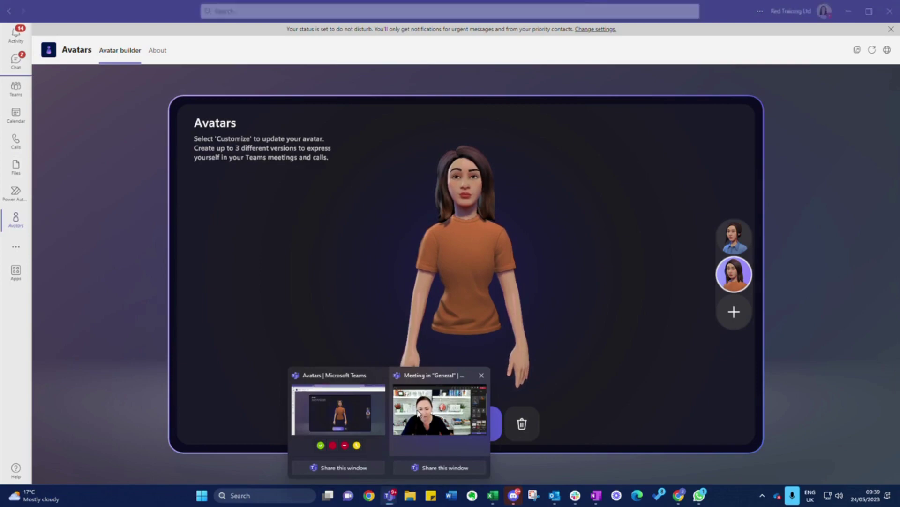
{"action": "left_click", "coordinate": [439, 410]}
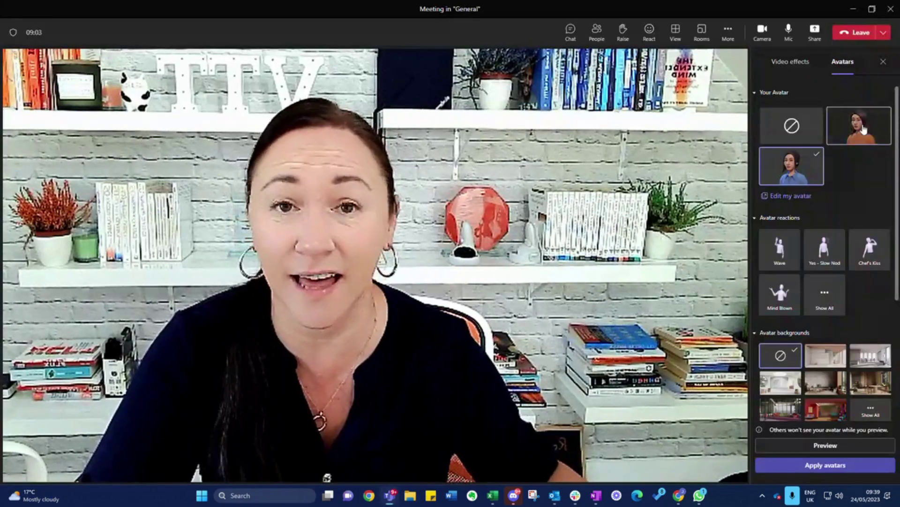
{"action": "left_click", "coordinate": [865, 129]}
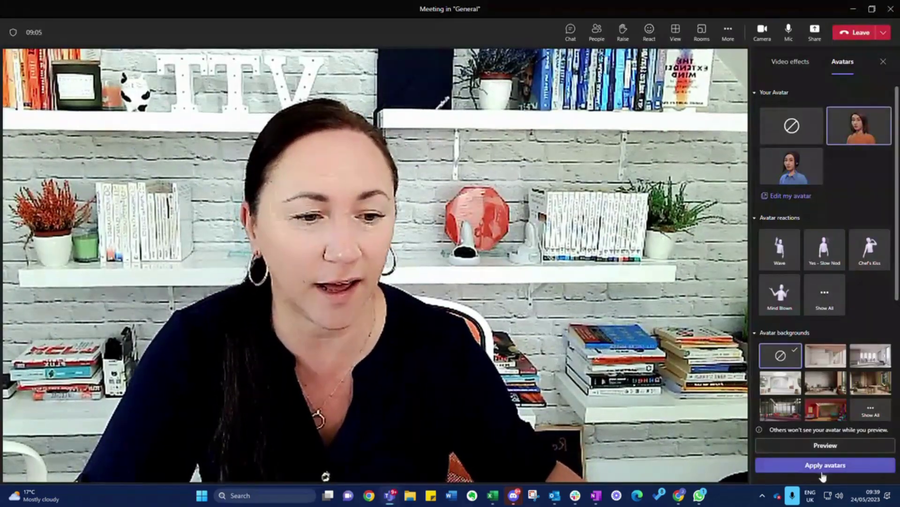
{"action": "left_click", "coordinate": [819, 469]}
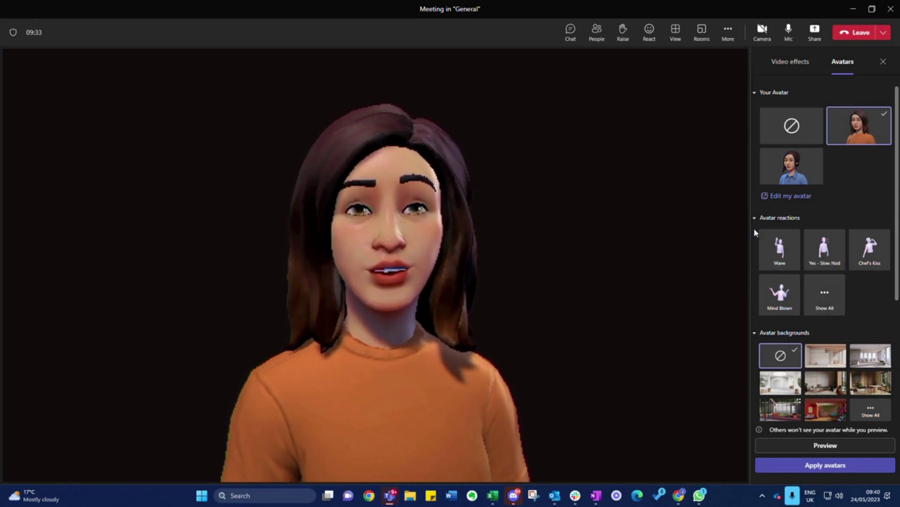
Collapse the Your Avatar and Avatar backgrounds sections, leaving Avatar reactions expanded
{"action": "left_click", "coordinate": [755, 93]}
{"action": "left_click", "coordinate": [756, 109]}
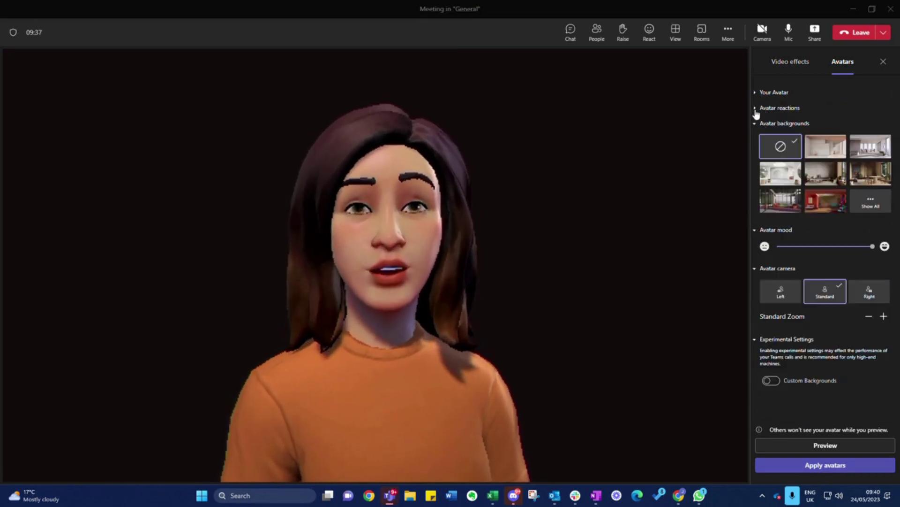
{"action": "left_click", "coordinate": [755, 111]}
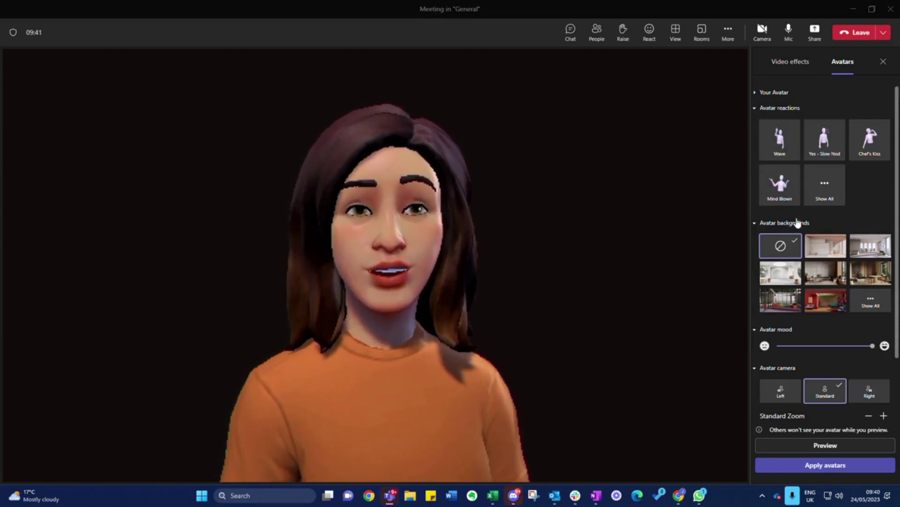
{"action": "left_click", "coordinate": [755, 226]}
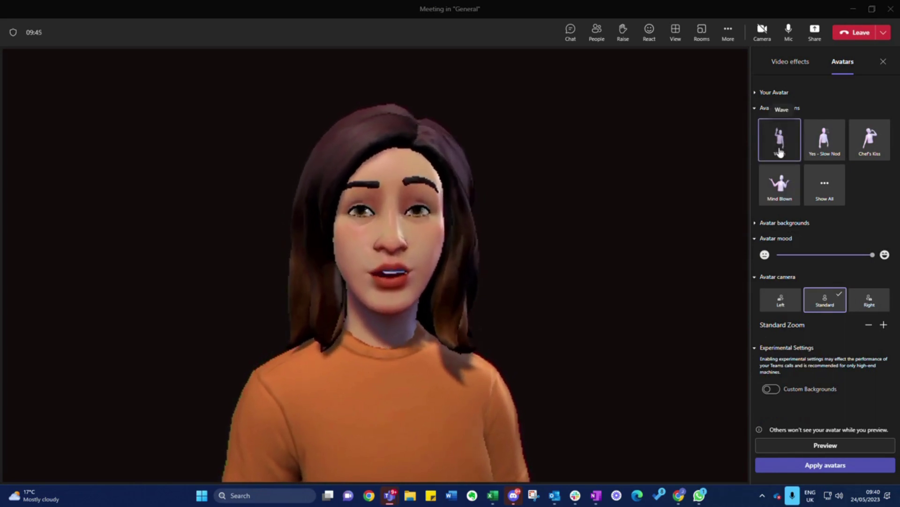
From the full list of avatar reactions, play Peace Out and Tears of Joy, and pin the Yes - Nod reaction
{"action": "left_click", "coordinate": [824, 188]}
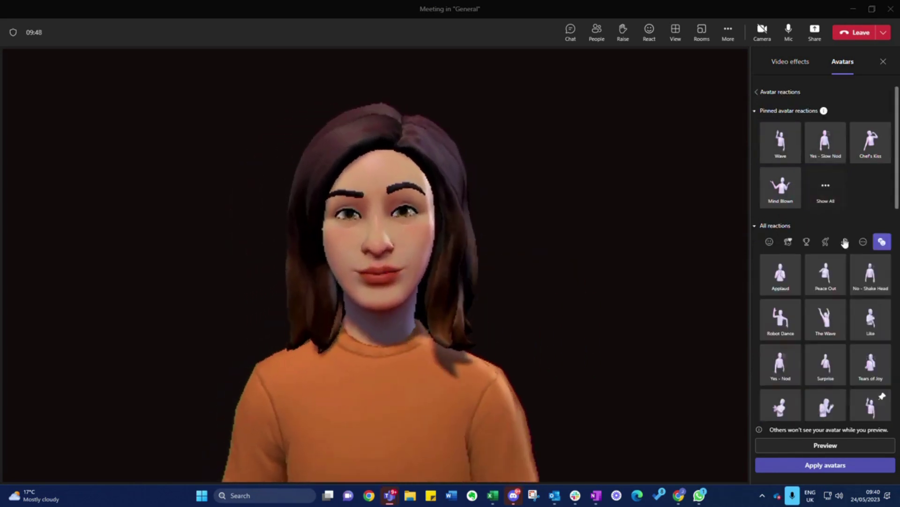
{"action": "left_click", "coordinate": [826, 262]}
{"action": "left_click", "coordinate": [873, 377]}
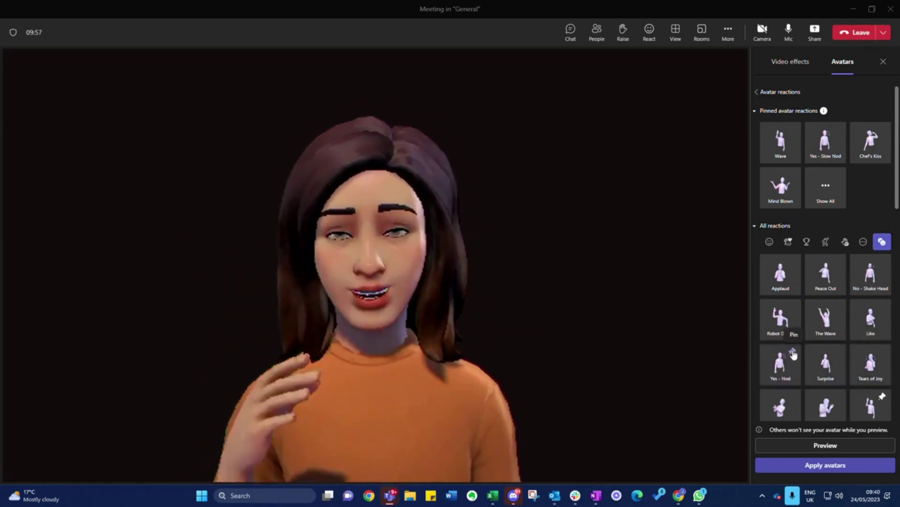
{"action": "left_click", "coordinate": [792, 353]}
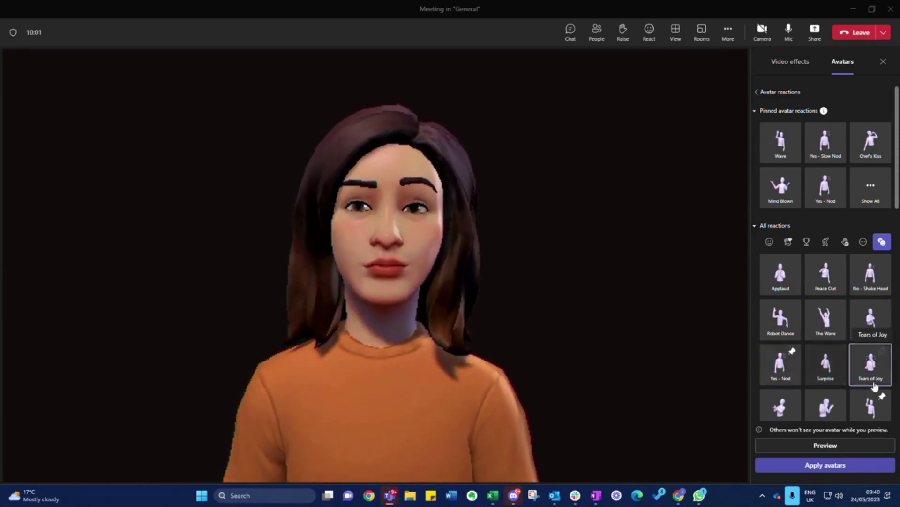
Play the Thinking, Wait Gesture and Tap Watch reactions from the list of all reactions
{"action": "scroll", "coordinate": [832, 408], "scroll_direction": "down", "scroll_amount": 2}
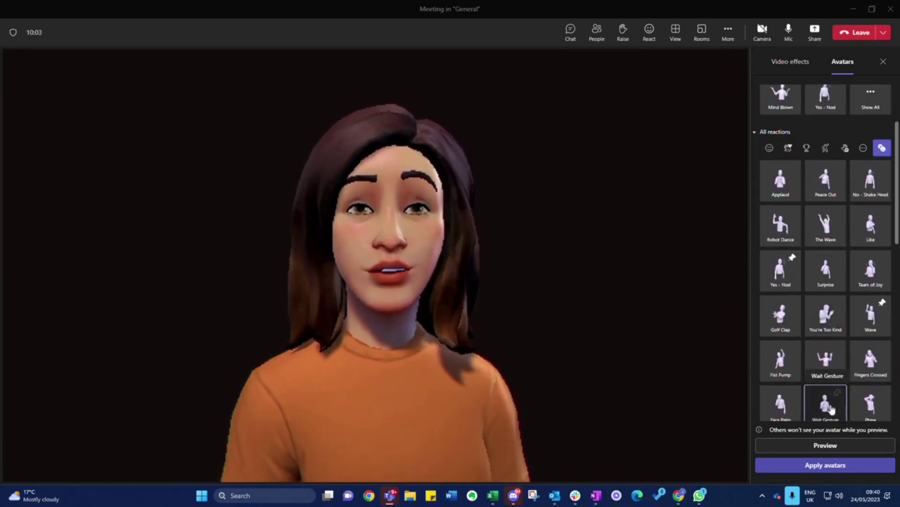
{"action": "scroll", "coordinate": [831, 408], "scroll_direction": "down", "scroll_amount": 3}
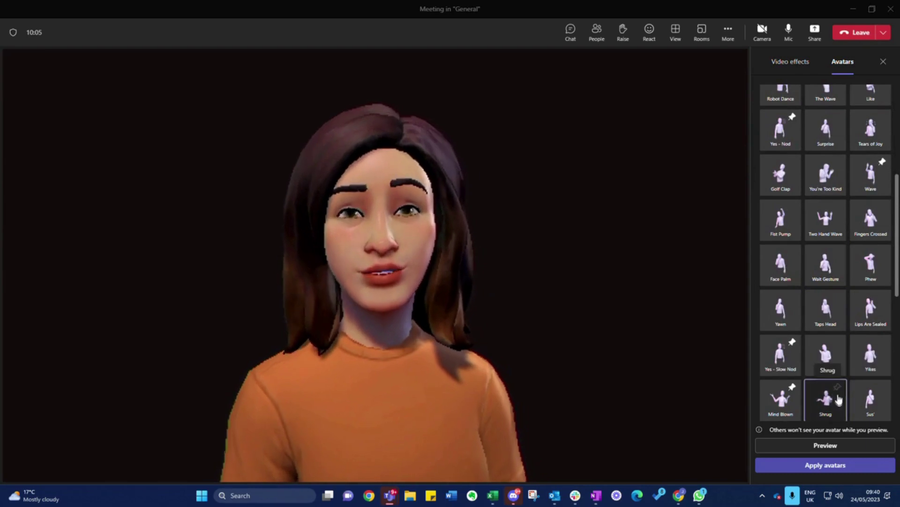
{"action": "left_click", "coordinate": [826, 364]}
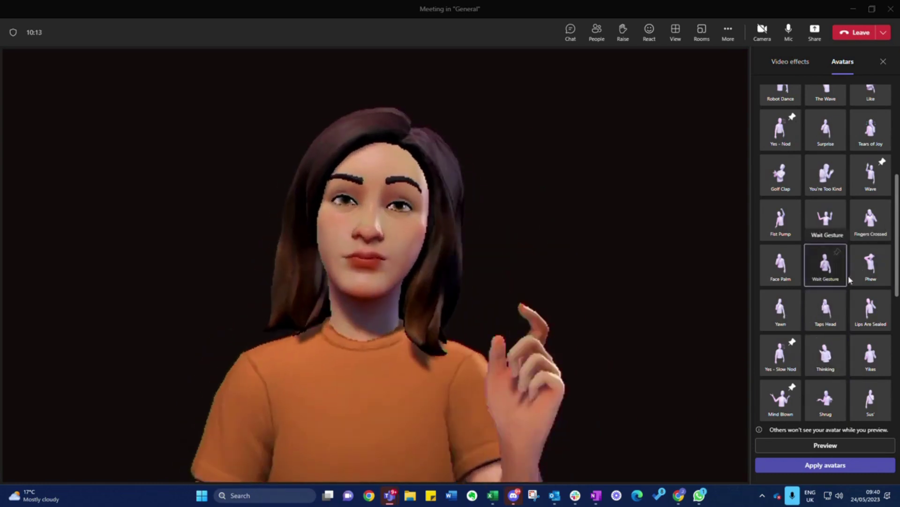
{"action": "scroll", "coordinate": [869, 346], "scroll_direction": "down", "scroll_amount": 3}
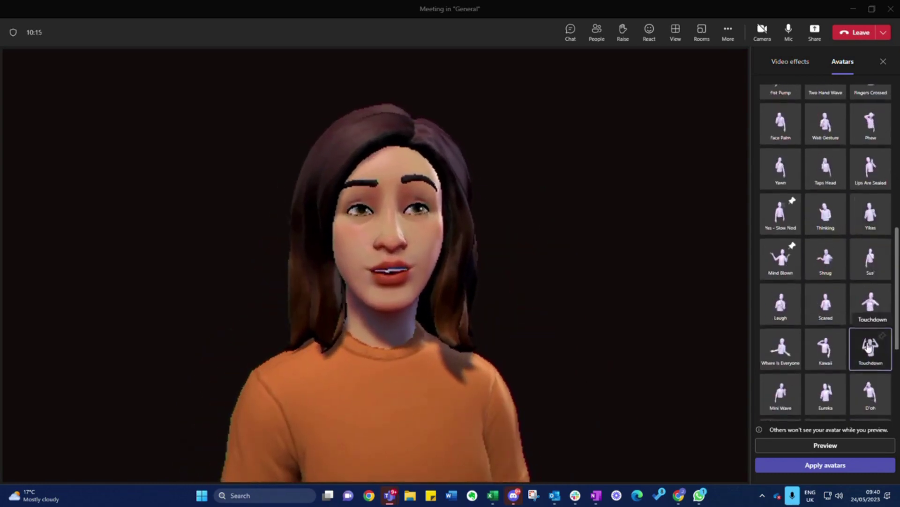
{"action": "scroll", "coordinate": [869, 347], "scroll_direction": "down", "scroll_amount": 2}
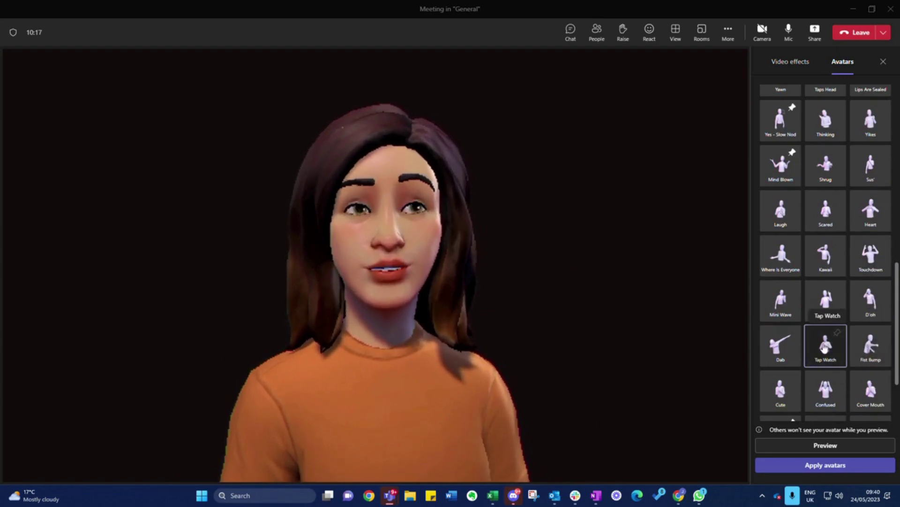
{"action": "left_click", "coordinate": [826, 346]}
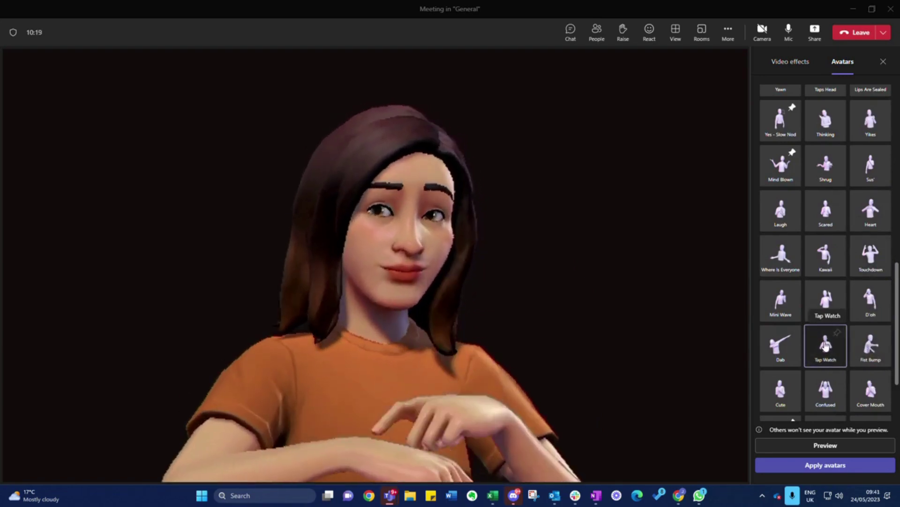
Play the ASL Thank You and Aristocrat Bow reactions from the end of the list, plus the pinned Chef's Kiss
{"action": "scroll", "coordinate": [829, 353], "scroll_direction": "down", "scroll_amount": 2}
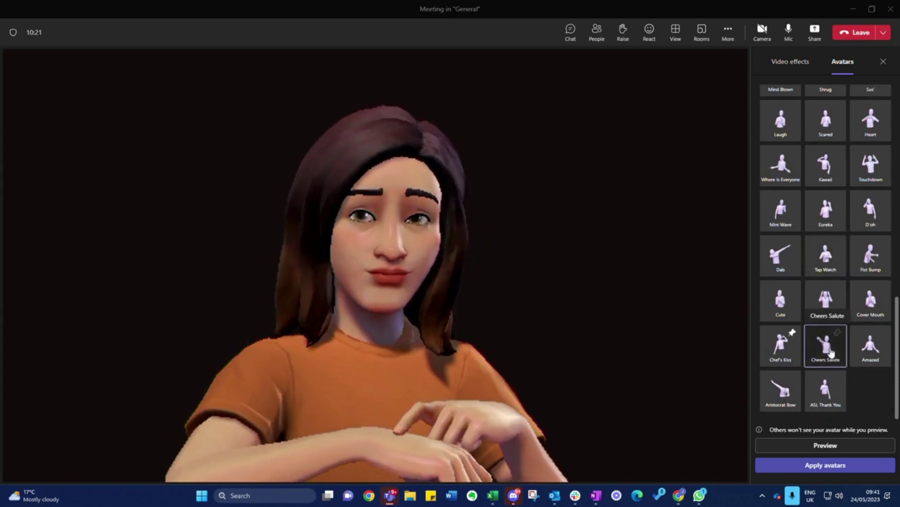
{"action": "left_click", "coordinate": [822, 393]}
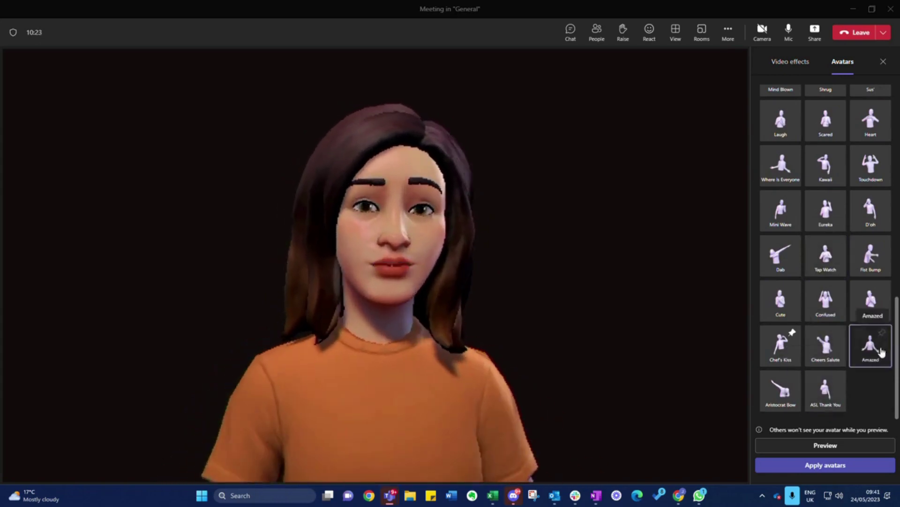
{"action": "left_click", "coordinate": [781, 392]}
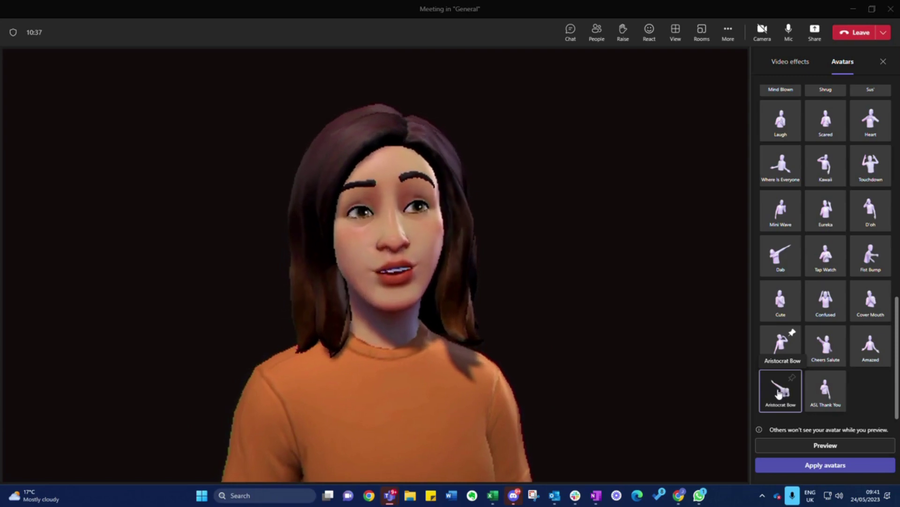
{"action": "scroll", "coordinate": [882, 281], "scroll_direction": "up", "scroll_amount": 10}
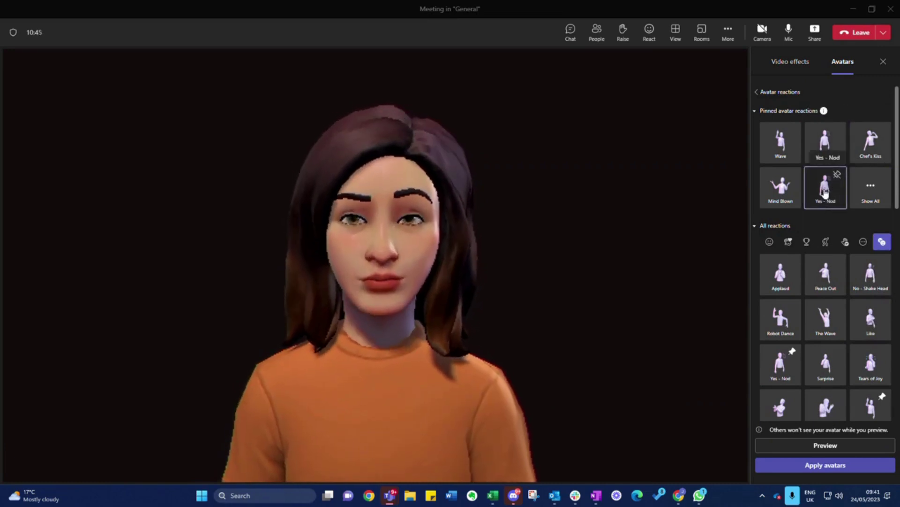
{"action": "left_click", "coordinate": [875, 149]}
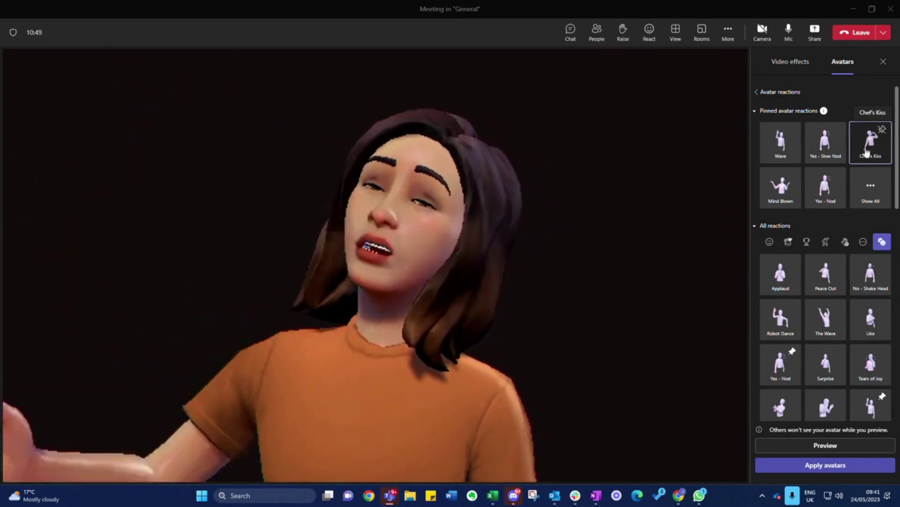
Look through the reaction list once more and collapse the Pinned avatar reactions and All reactions sections
{"action": "scroll", "coordinate": [844, 266], "scroll_direction": "down", "scroll_amount": 5}
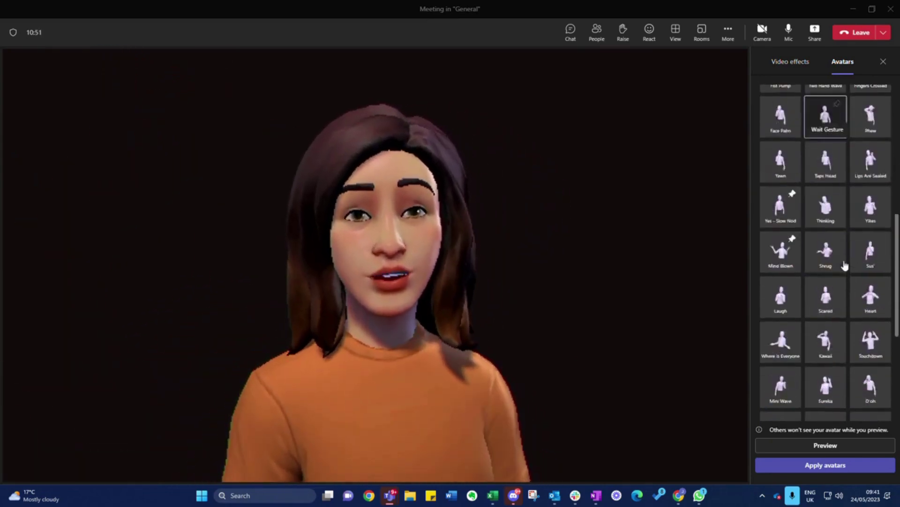
{"action": "scroll", "coordinate": [838, 189], "scroll_direction": "up", "scroll_amount": 1}
{"action": "scroll", "coordinate": [839, 188], "scroll_direction": "up", "scroll_amount": 5}
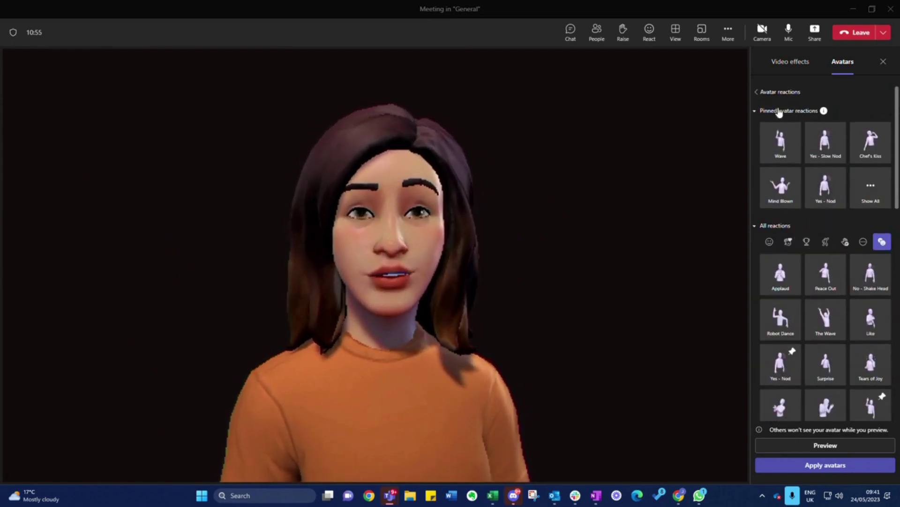
{"action": "left_click", "coordinate": [755, 113]}
{"action": "left_click", "coordinate": [755, 128]}
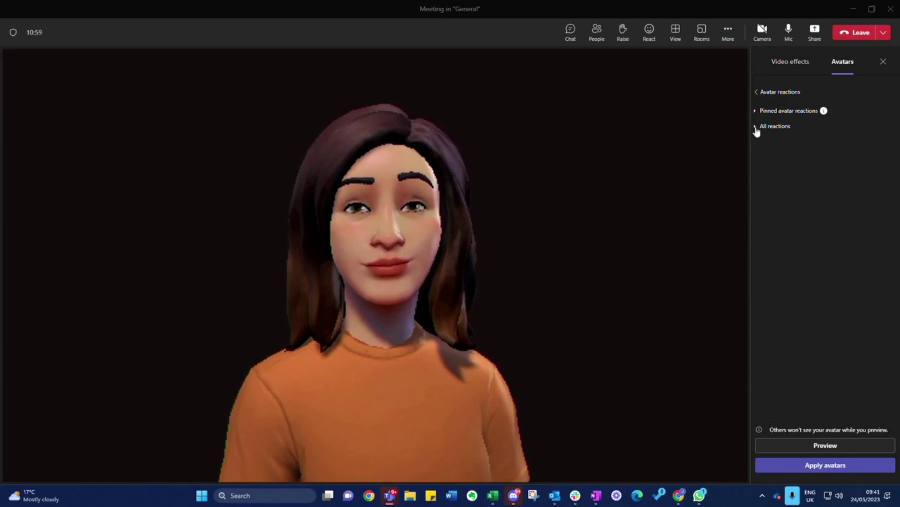
Choose the In the zone 5 background in the video effects and apply it with the camera video turned on
{"action": "left_click", "coordinate": [797, 68]}
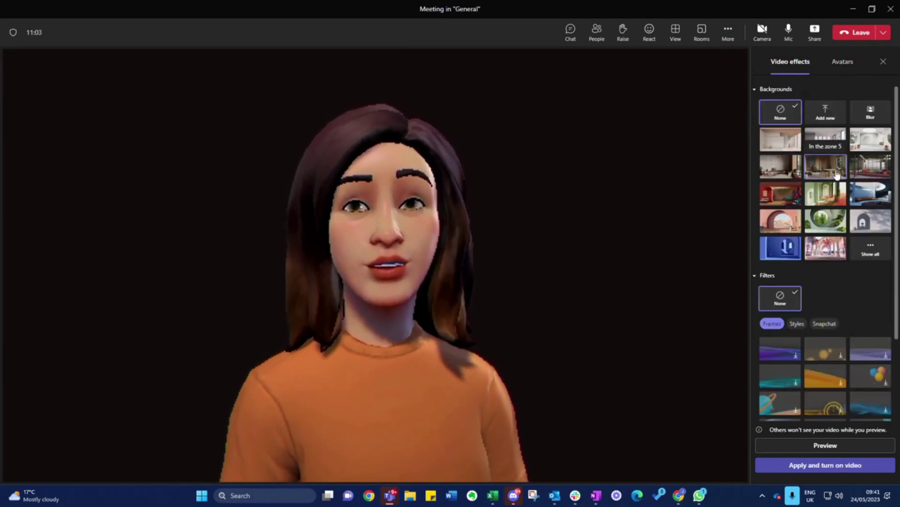
{"action": "left_click", "coordinate": [833, 470]}
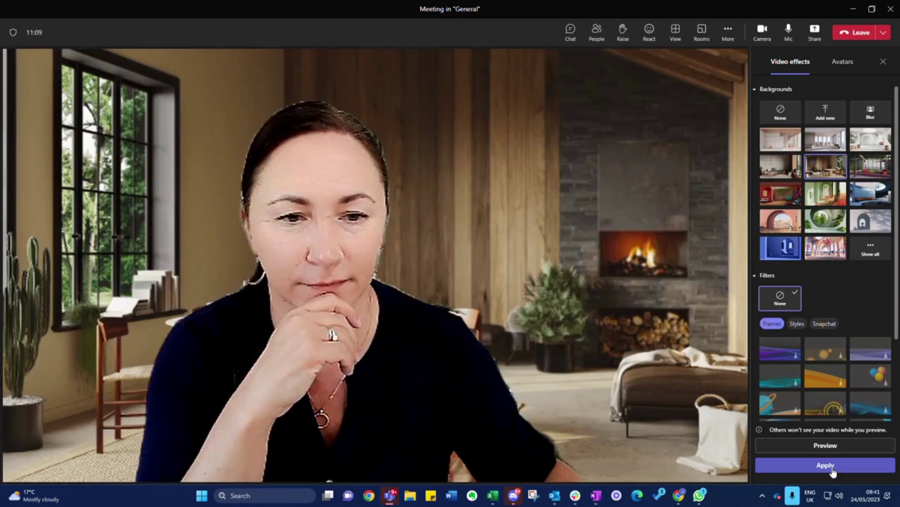